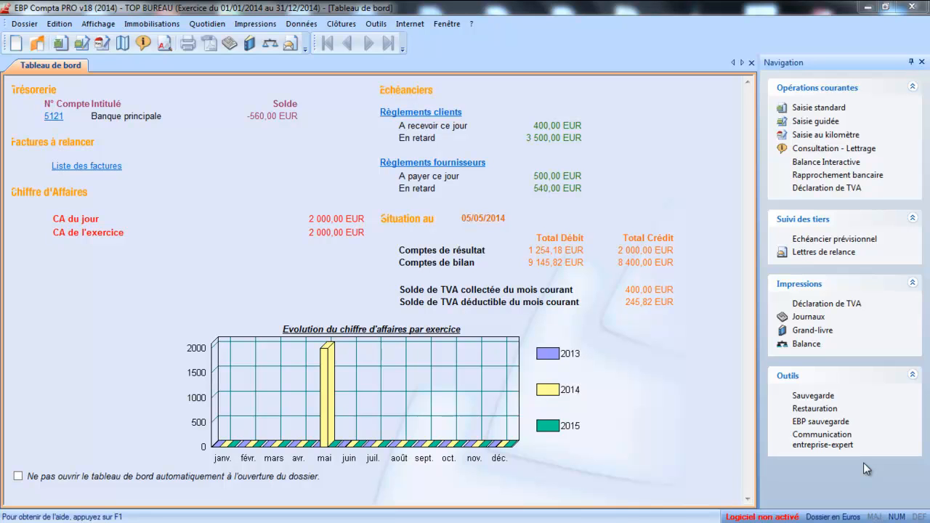
Check the bank reconciliation type in the file's creation preferences and accept the settings as they are.
click(26, 22)
mouse_move(45, 99)
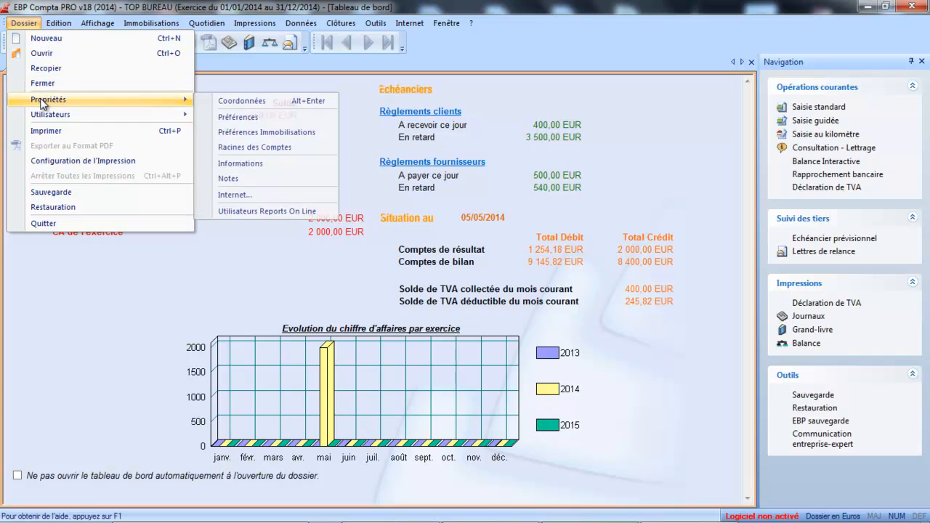
click(224, 118)
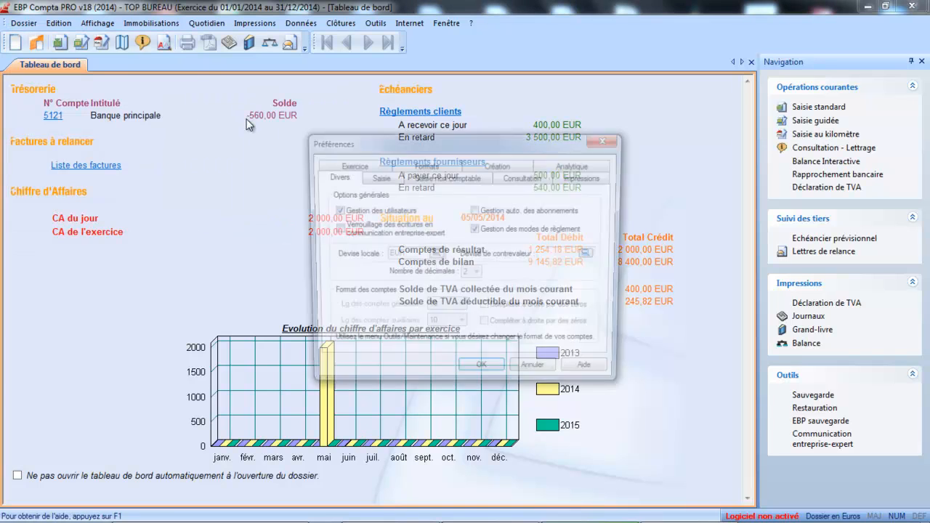
click(508, 166)
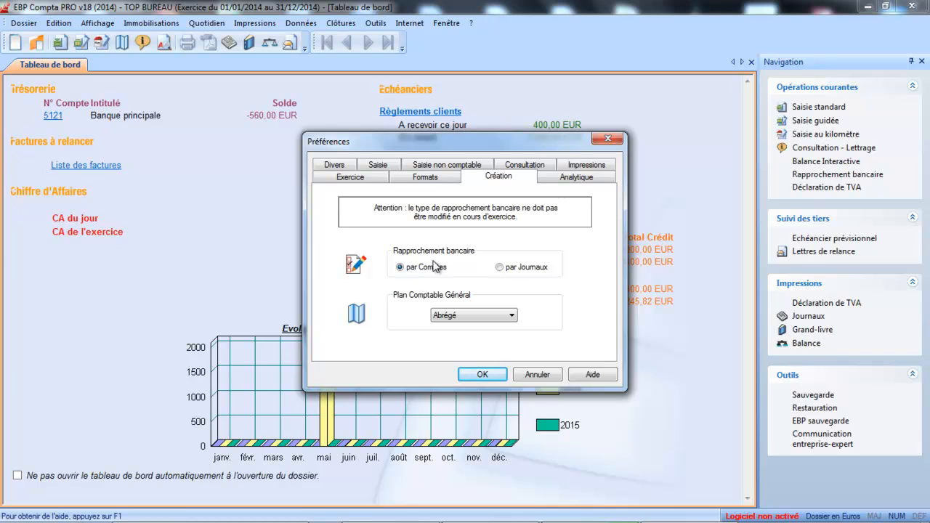
click(483, 375)
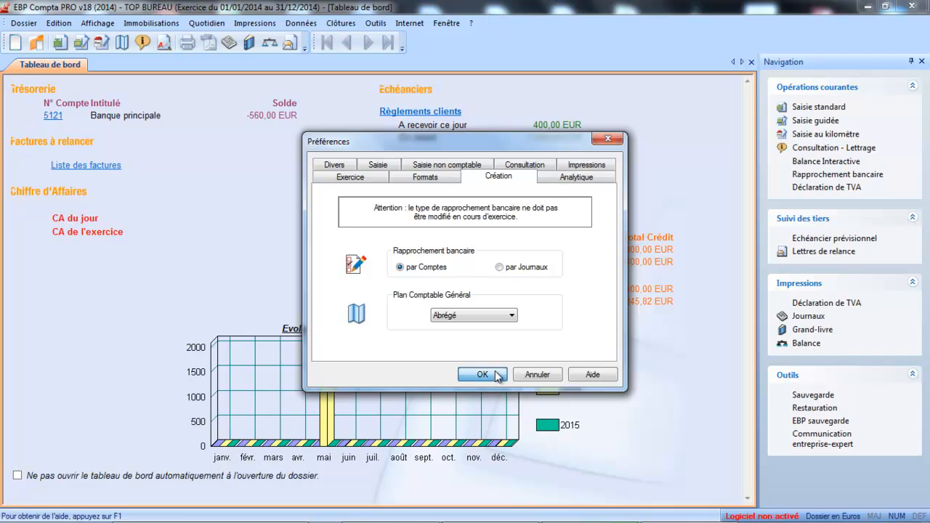
Review the general settings of the Banque principale (BP) journal, including its treasury account, then close the journal list.
click(303, 27)
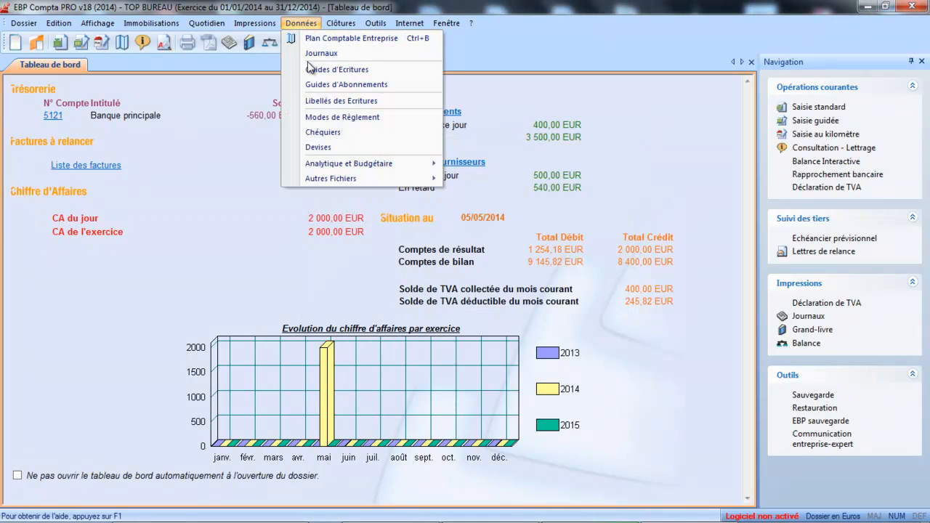
click(311, 54)
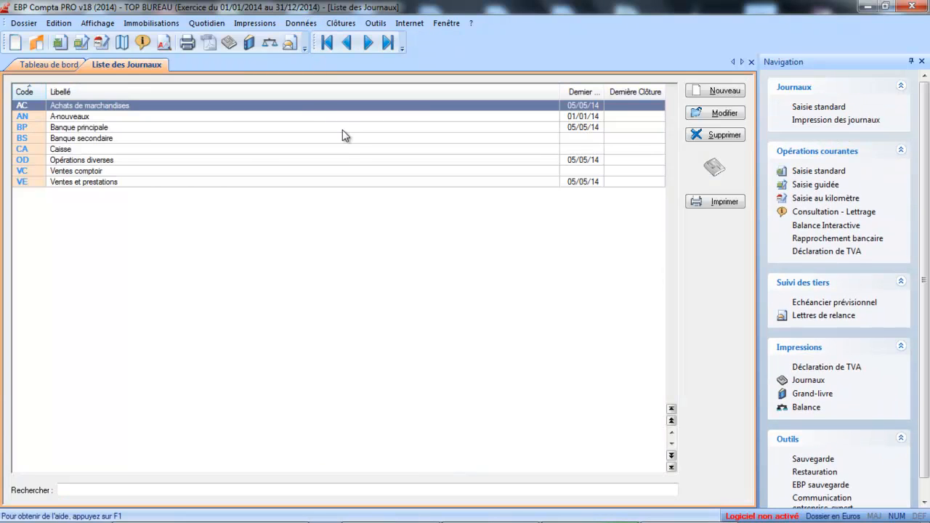
click(342, 130)
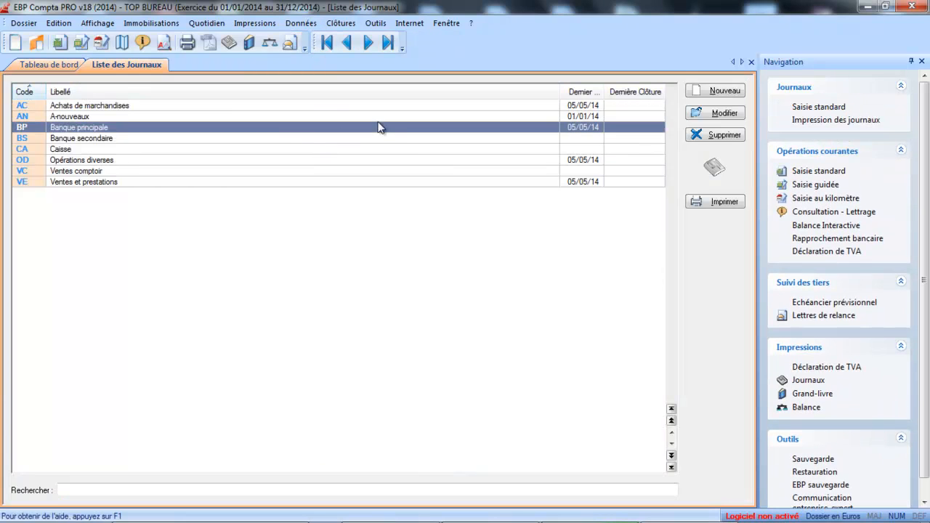
click(720, 114)
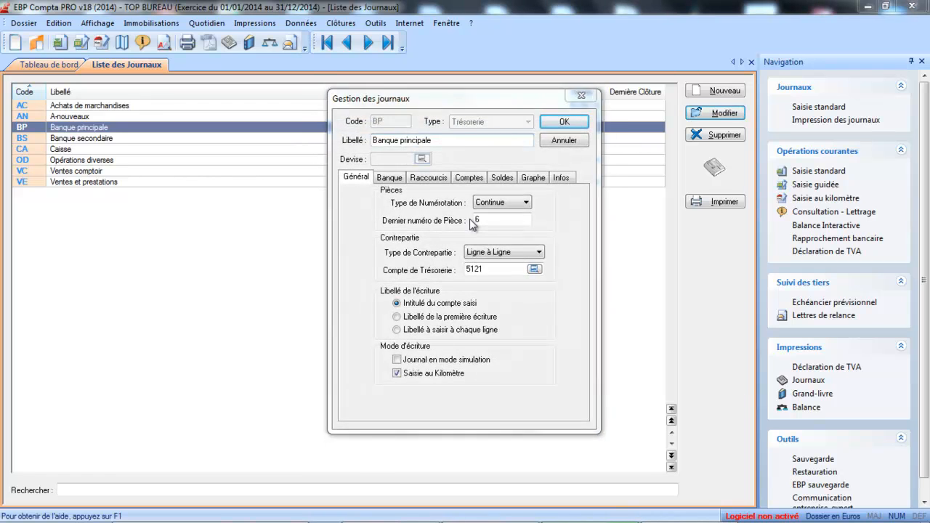
click(584, 120)
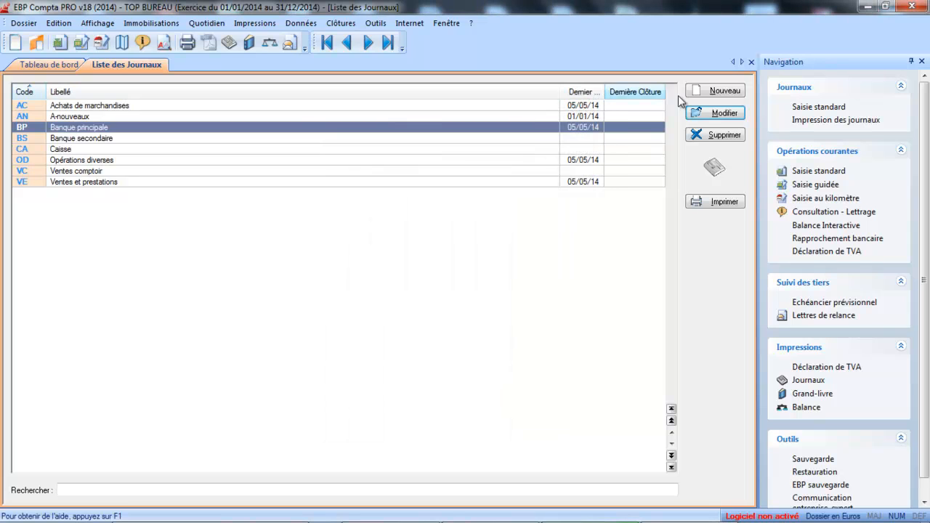
click(751, 62)
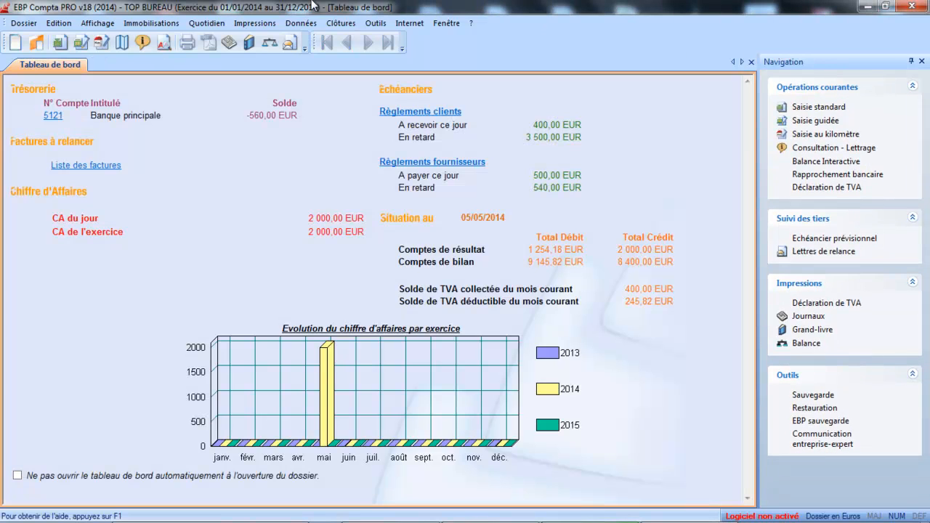
Open the manual bank reconciliation by account and enter 1234 as the Code pointage.
click(216, 27)
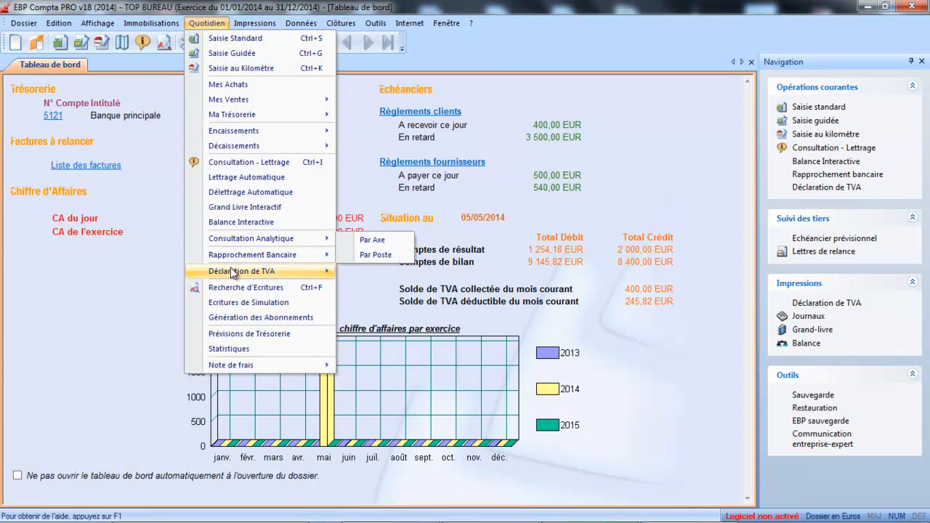
mouse_move(233, 254)
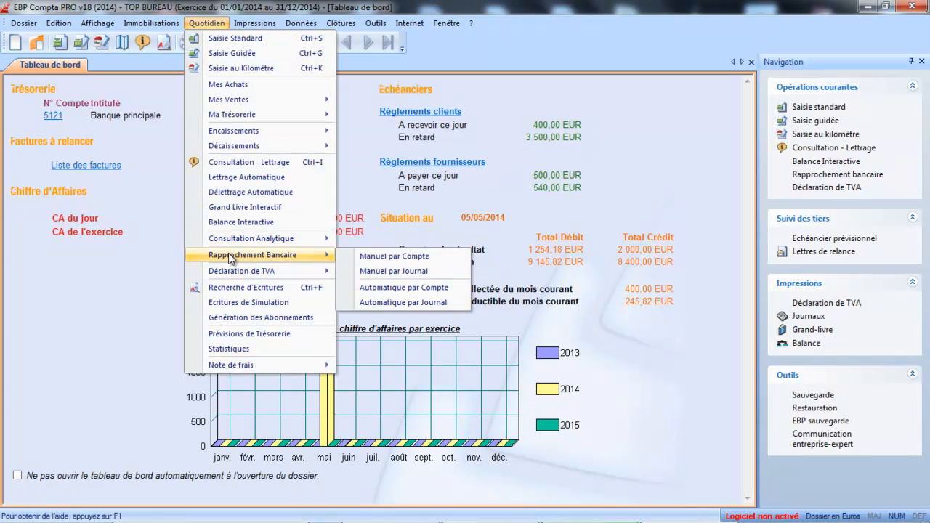
click(363, 259)
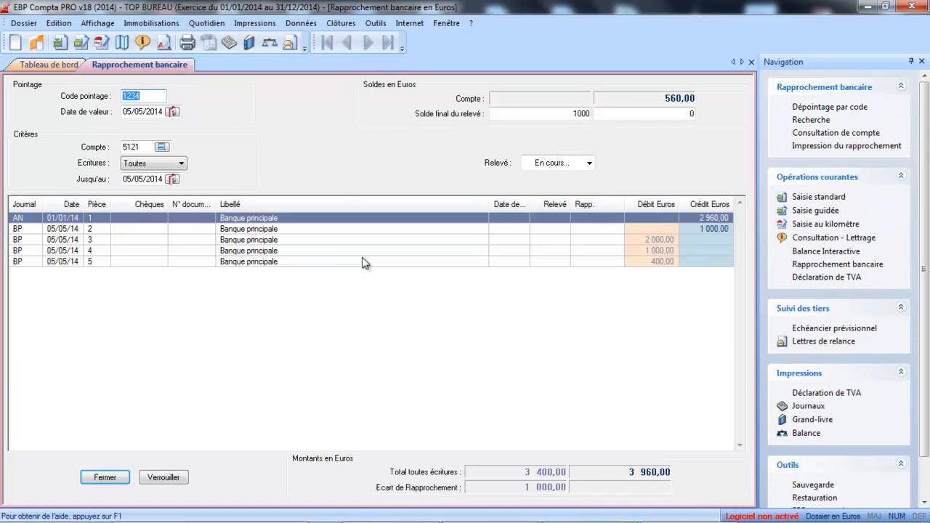
click(151, 95)
drag(151, 95, 111, 95)
text(OK)
key(BackSpace)
key(BackSpace)
text(1234)
key(Tab)
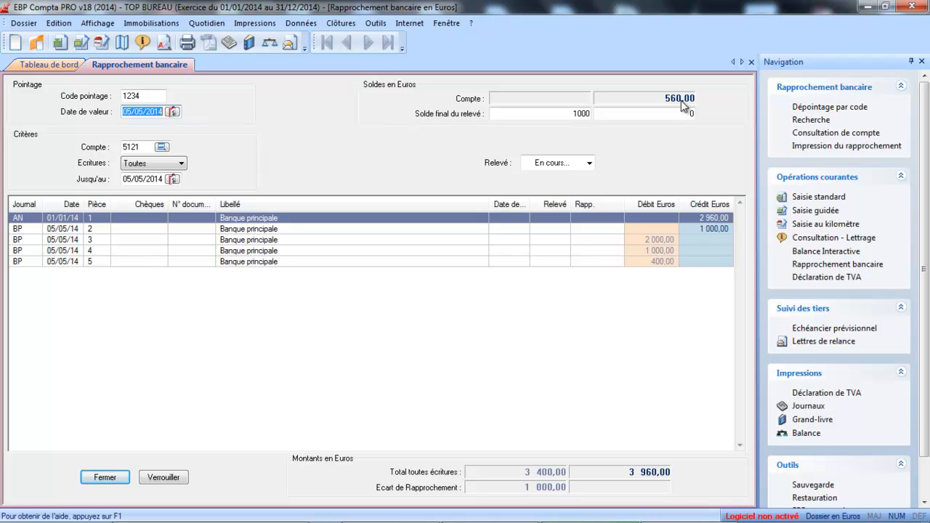
Select the debit amount of the statement's final balance and set the Ecritures criterion to Toutes.
click(571, 114)
double_click(572, 114)
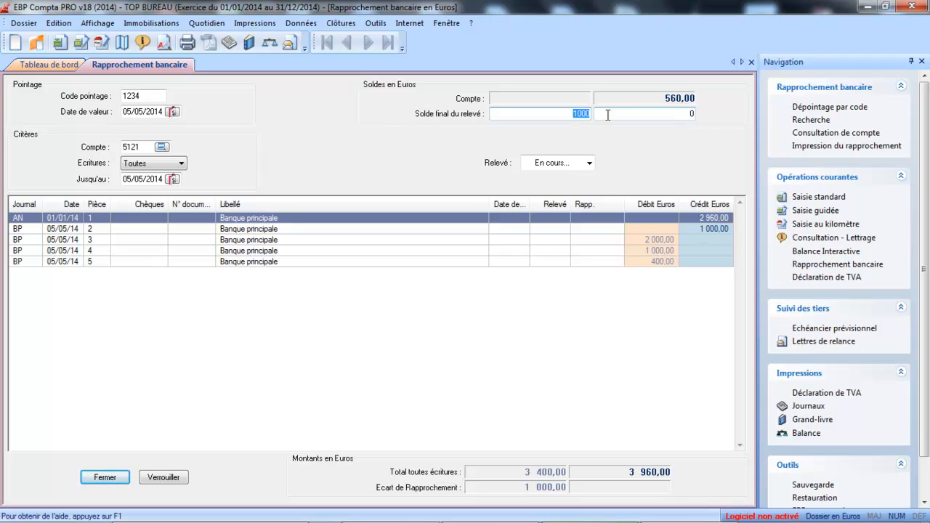
click(141, 167)
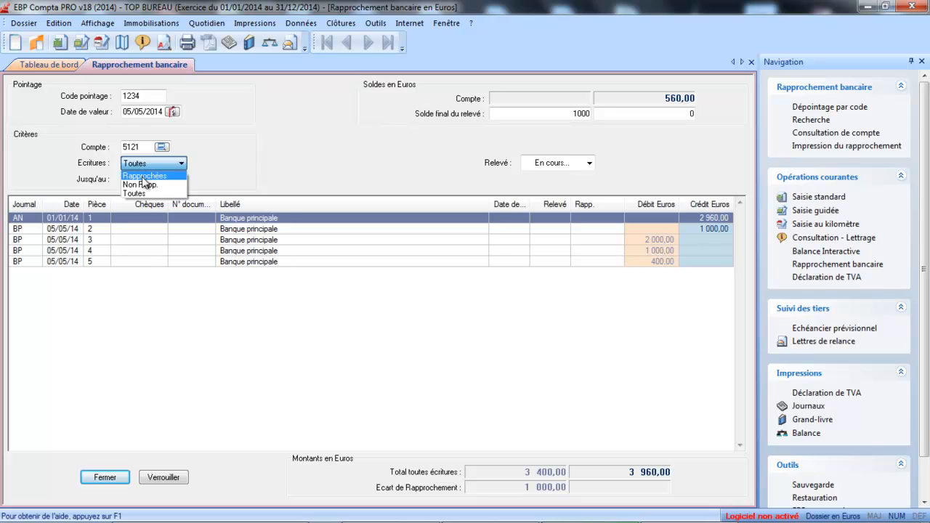
click(142, 194)
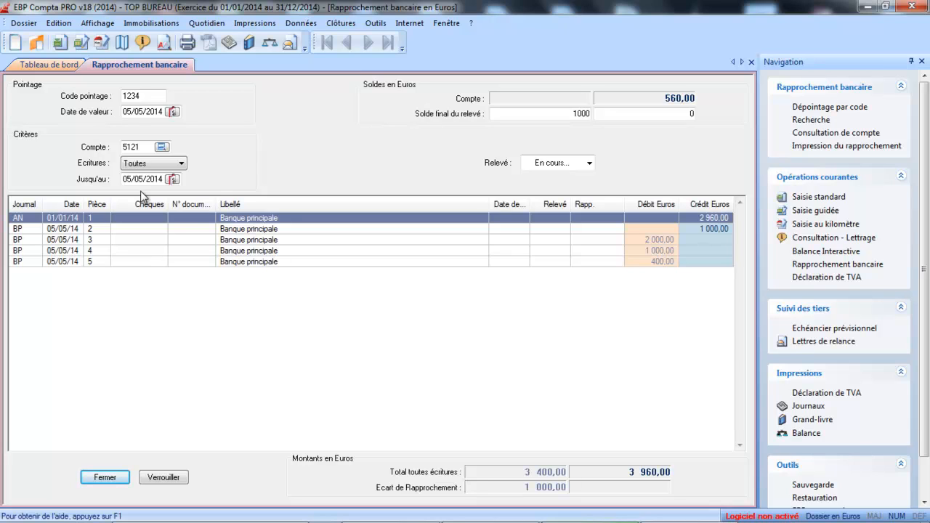
Mark the BP entry of piece 2, the 1 000,00 credit, as reconciled.
click(381, 228)
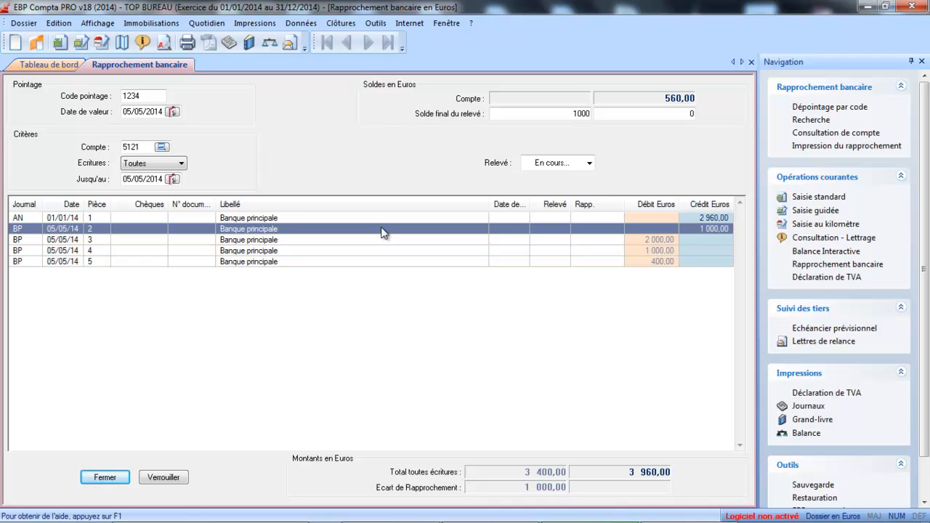
double_click(381, 229)
double_click(478, 230)
double_click(478, 230)
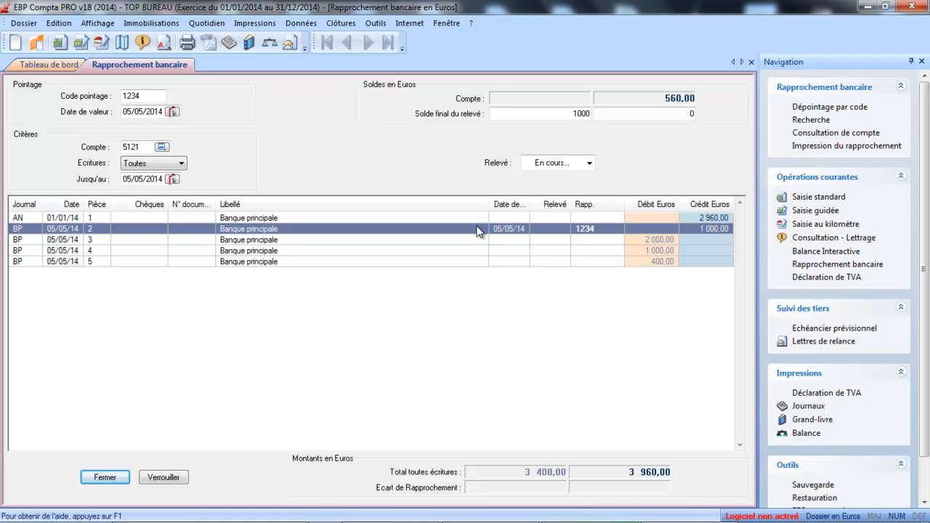
Open journal entry input from the reconciliation and start a new BP line for day 5, piece 7, on account 627.
right_click(381, 266)
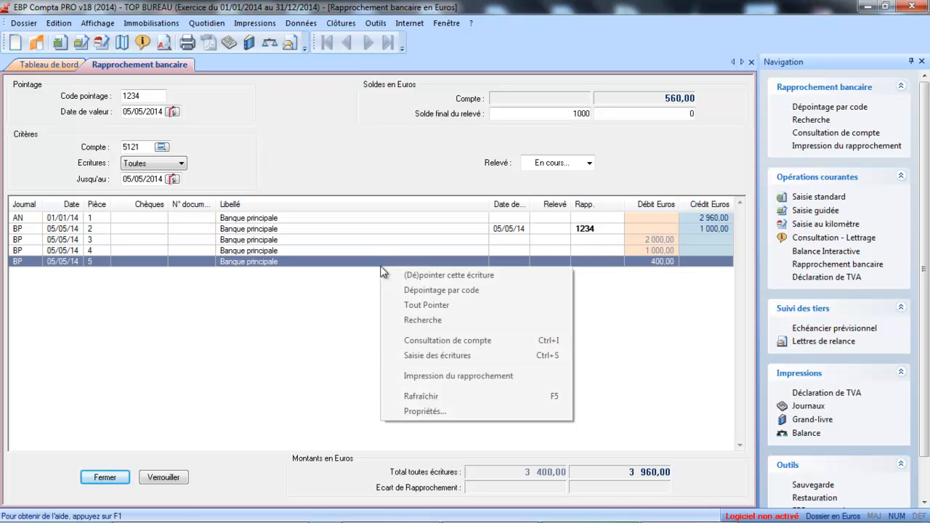
click(415, 355)
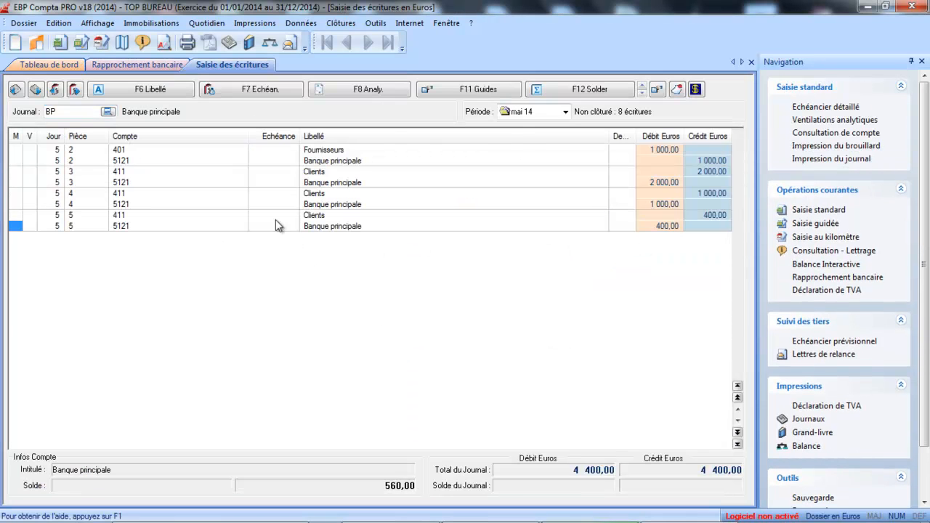
click(699, 228)
key(Return)
key(Return)
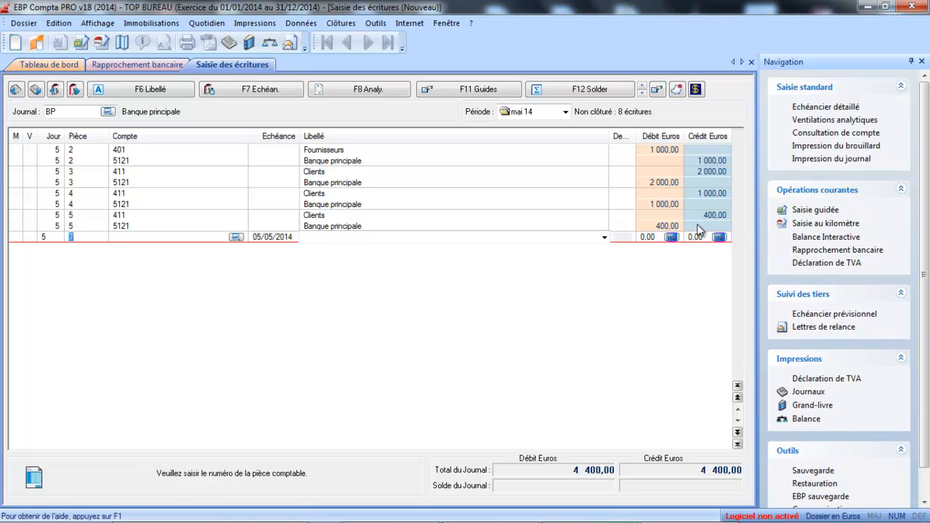
key(Return)
text(627)
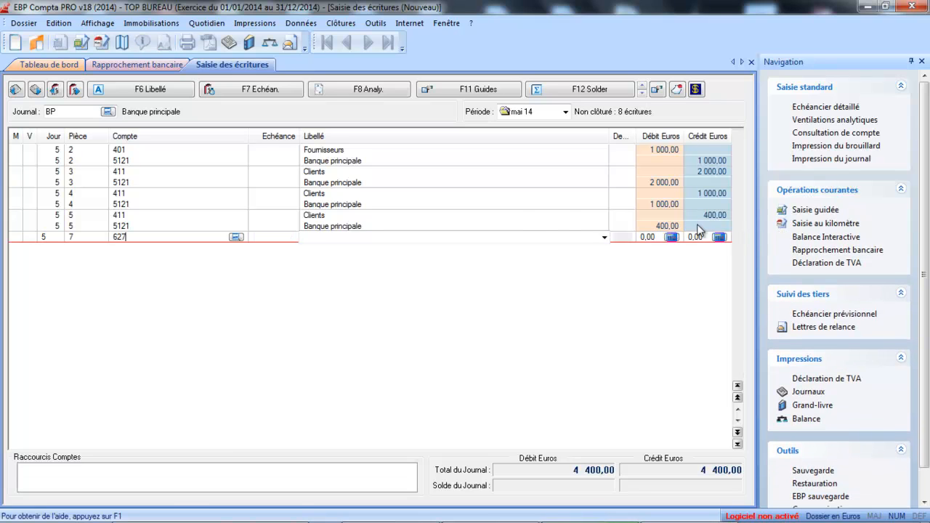
key(Return)
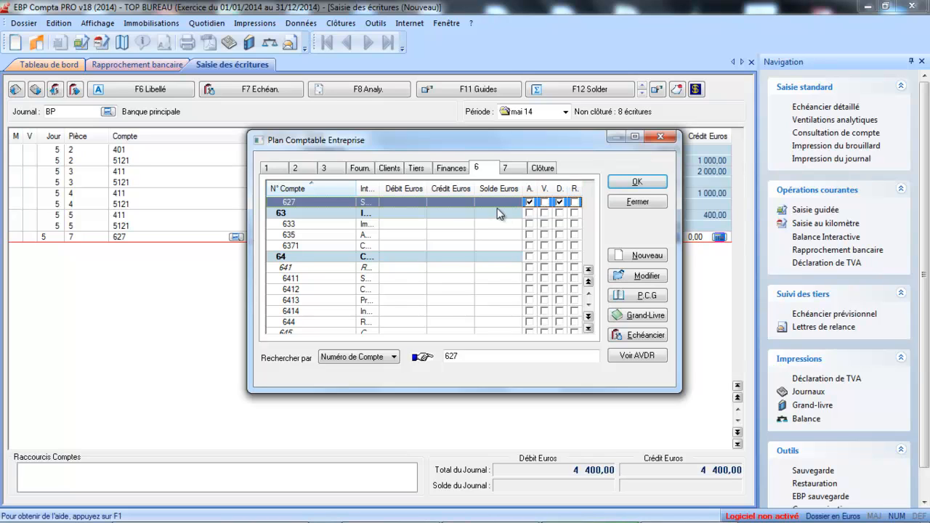
key(Return)
key(Return)
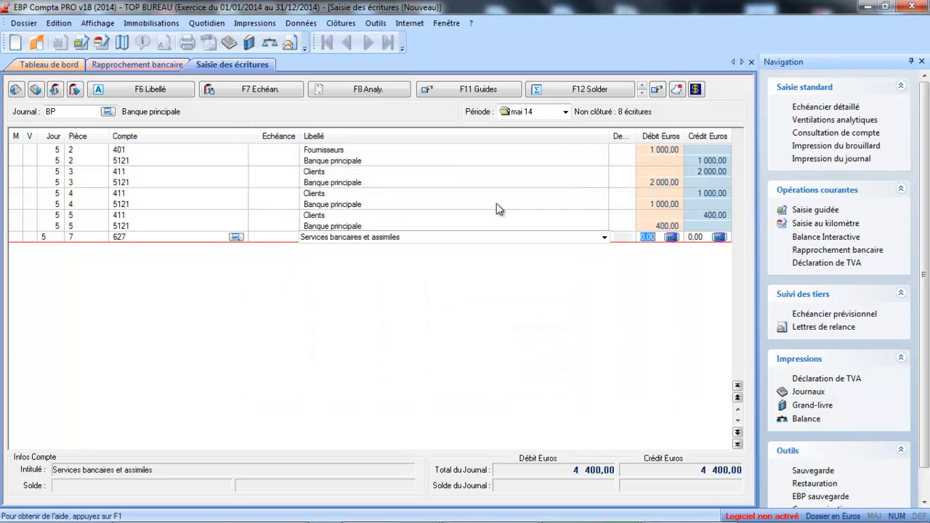
Enter a 10,00 debit on the 627 line, validate the 5121 counterpart and close the entry input.
text(10,)
key(Return)
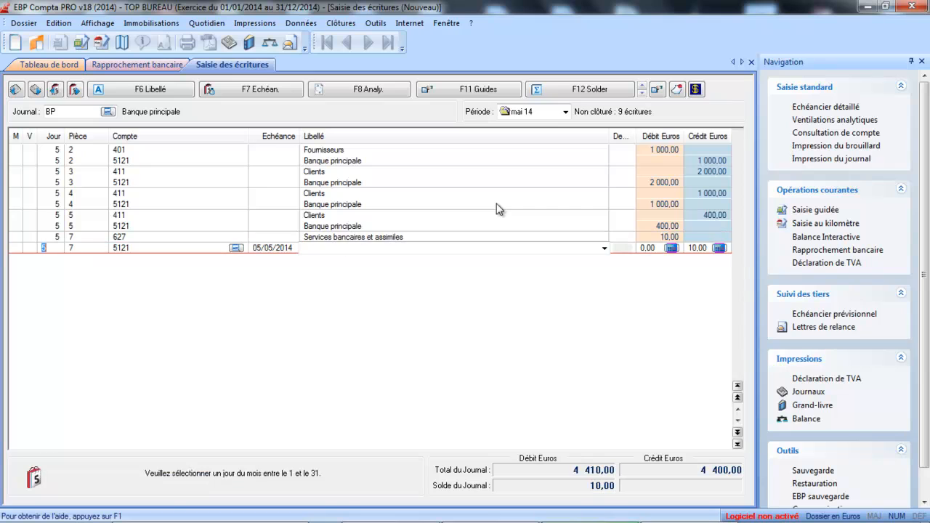
key(Return)
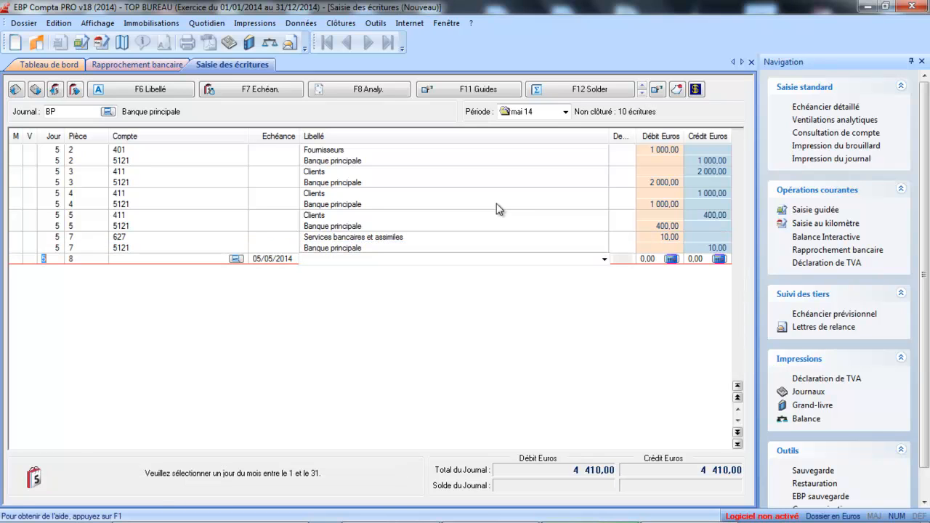
click(751, 63)
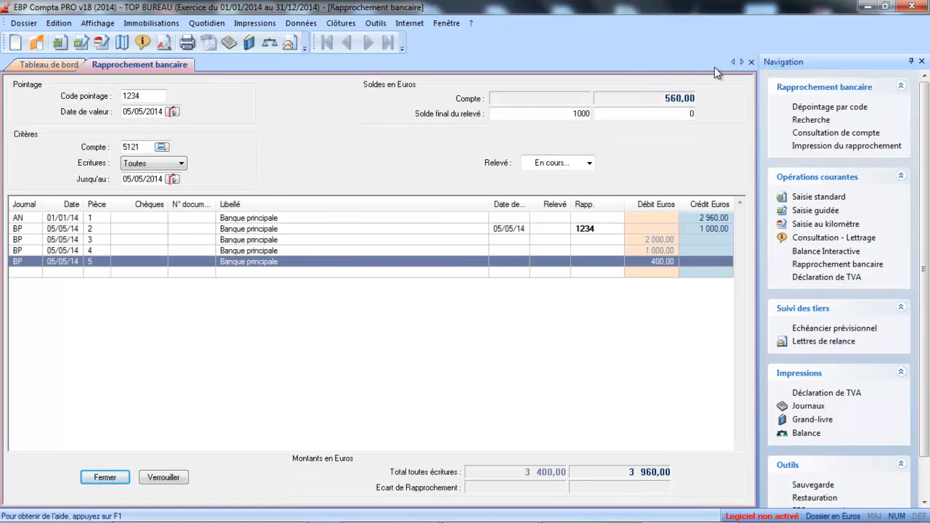
Close and reopen the manual reconciliation by account, then select the new piece 7 entry of 10,00.
click(111, 477)
click(206, 23)
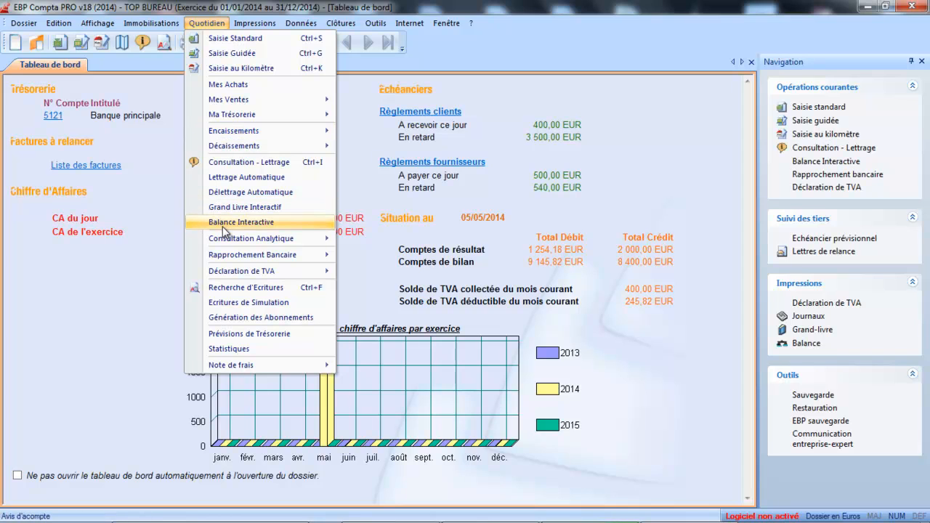
mouse_move(220, 248)
click(381, 258)
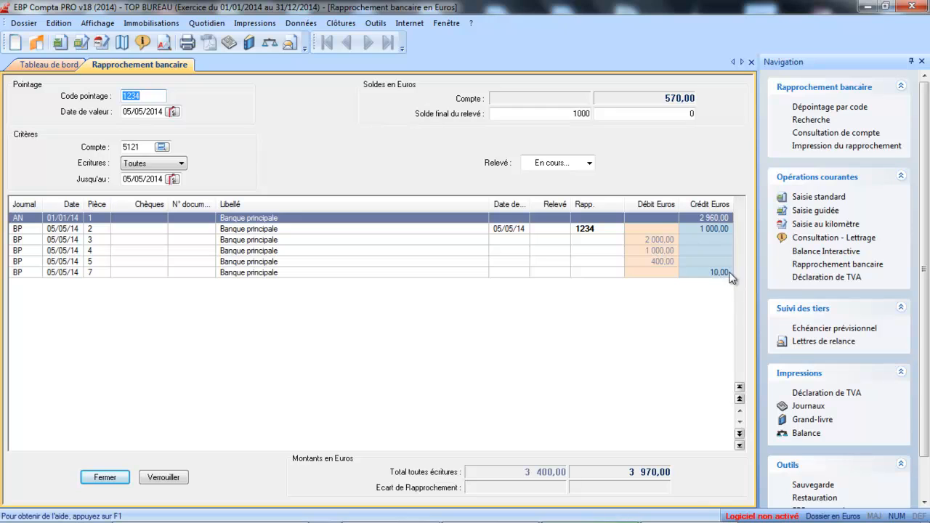
click(722, 275)
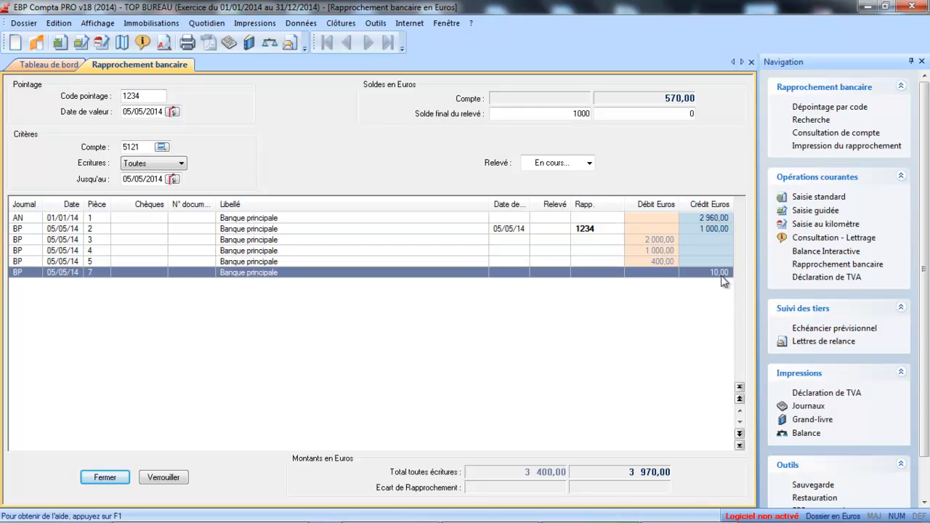
right_click(353, 255)
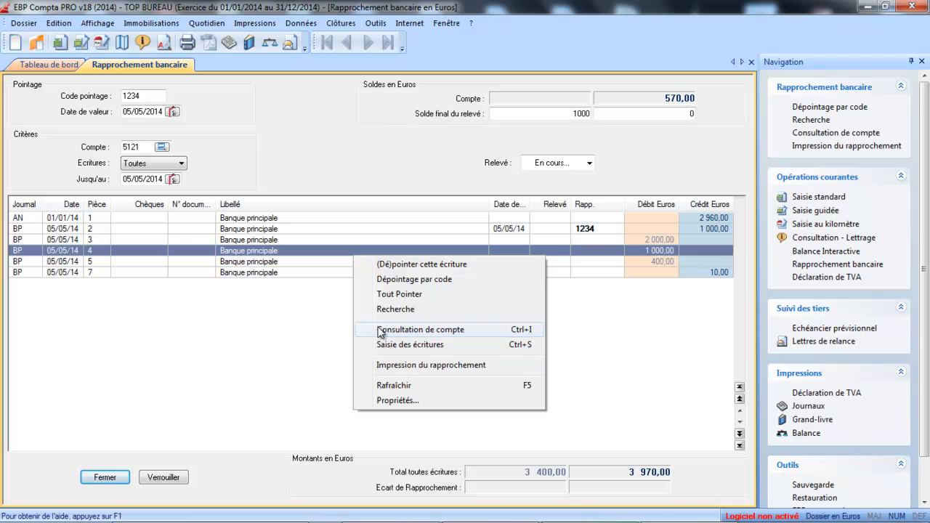
click(298, 323)
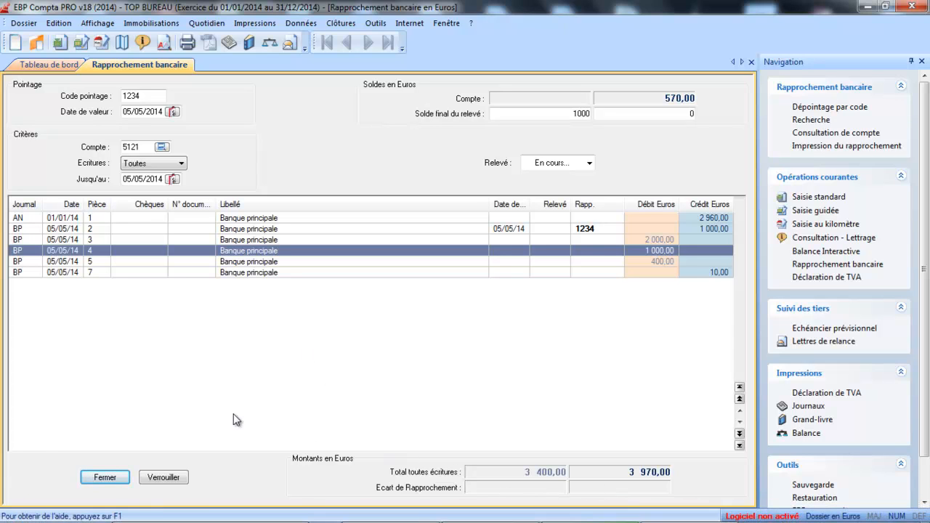
Lock the account 5121 bank reconciliation with 31/05/2014 as the bank statement date.
click(154, 476)
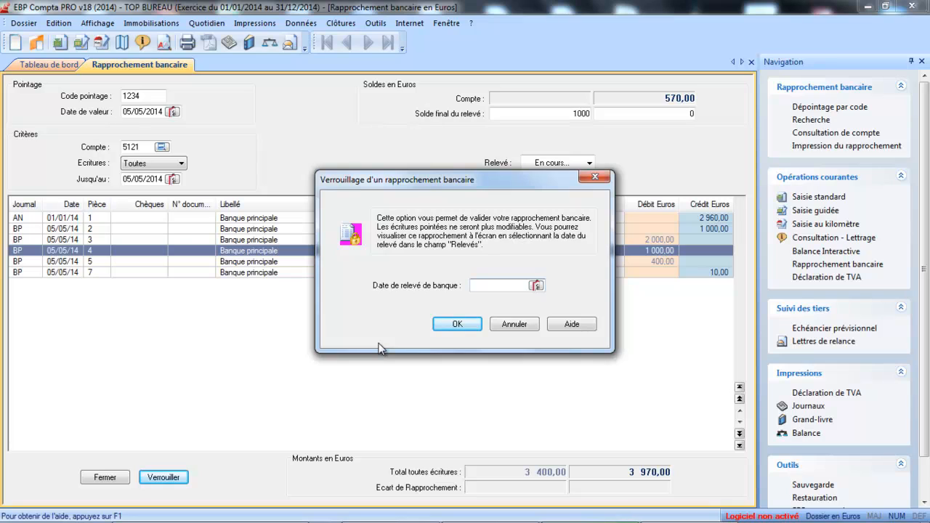
click(536, 286)
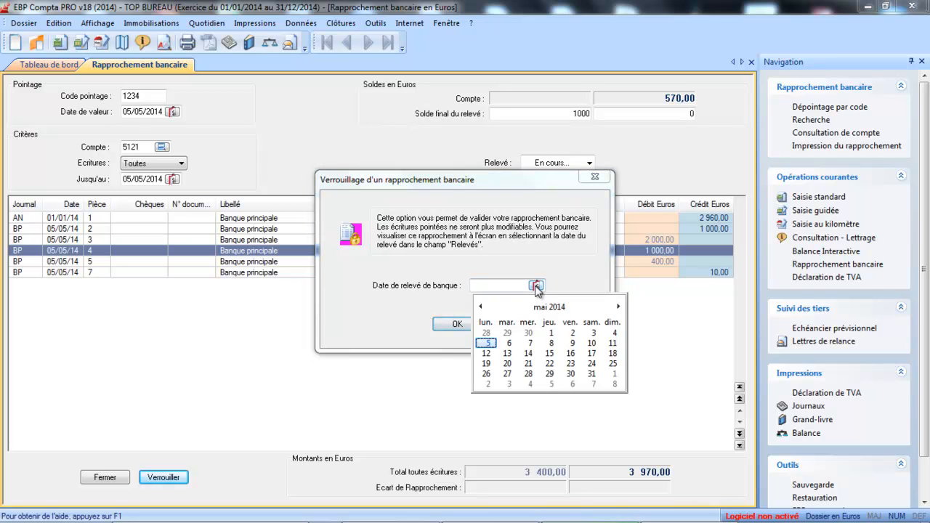
click(591, 374)
click(457, 324)
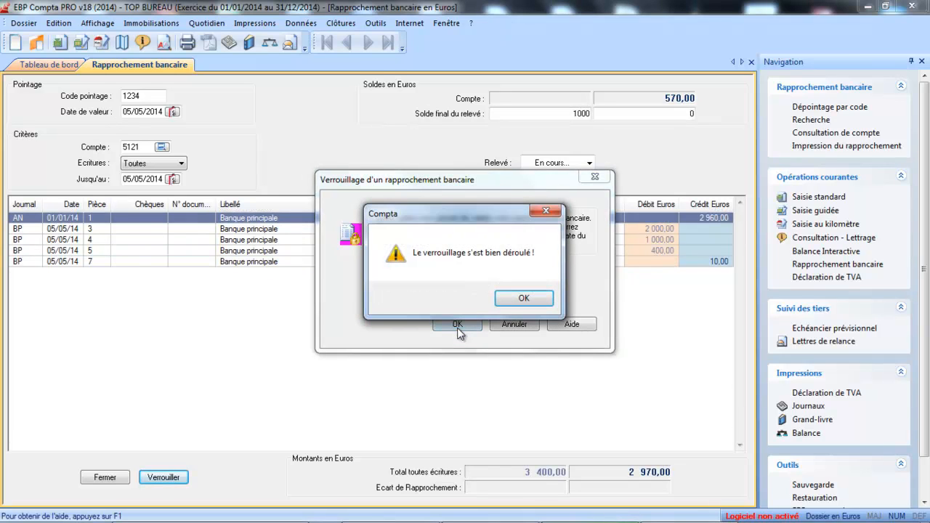
click(504, 298)
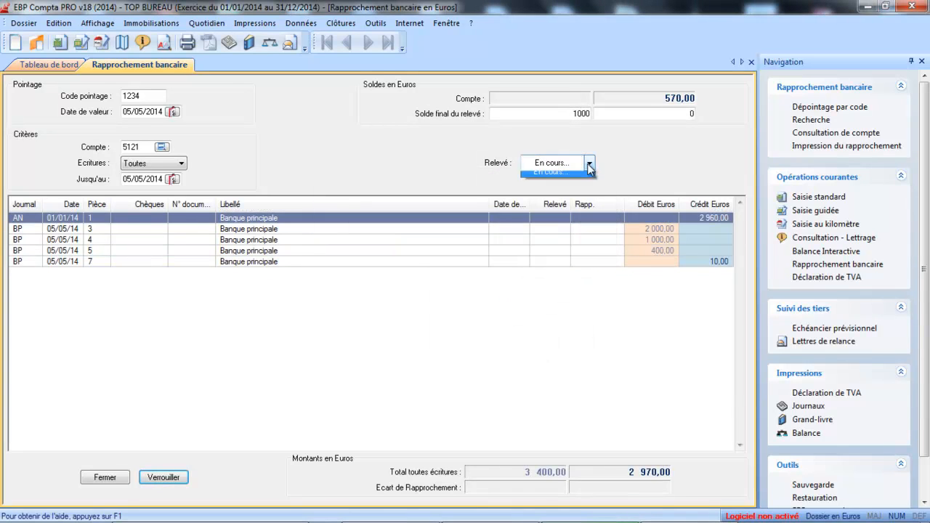
Check the list of available statements, keep the one in progress selected and close the bank reconciliation.
click(589, 162)
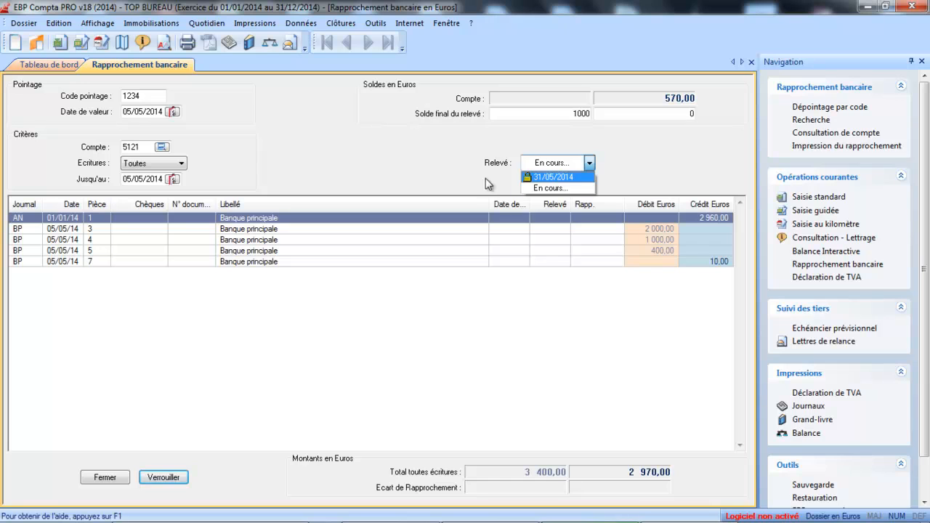
click(552, 188)
click(752, 63)
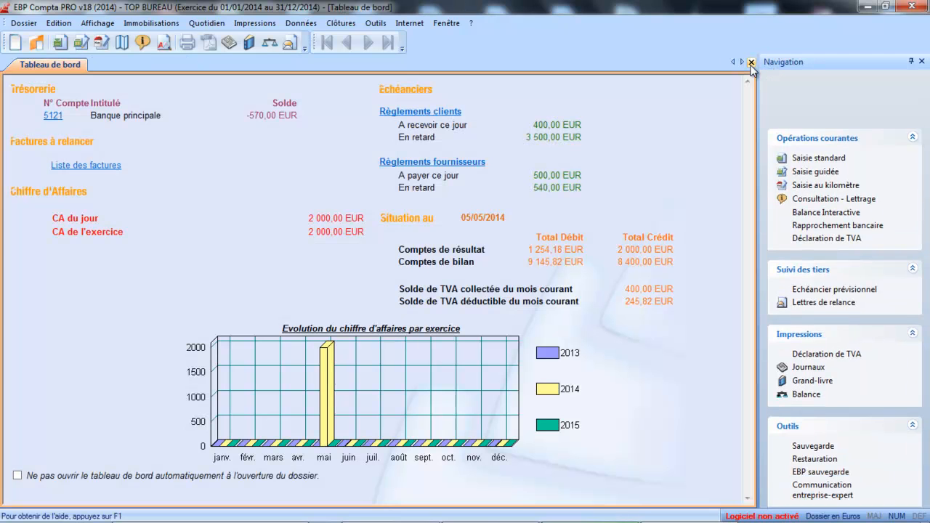
Reopen the manual bank reconciliation by account and display the locked 31/05/2014 statement.
click(228, 27)
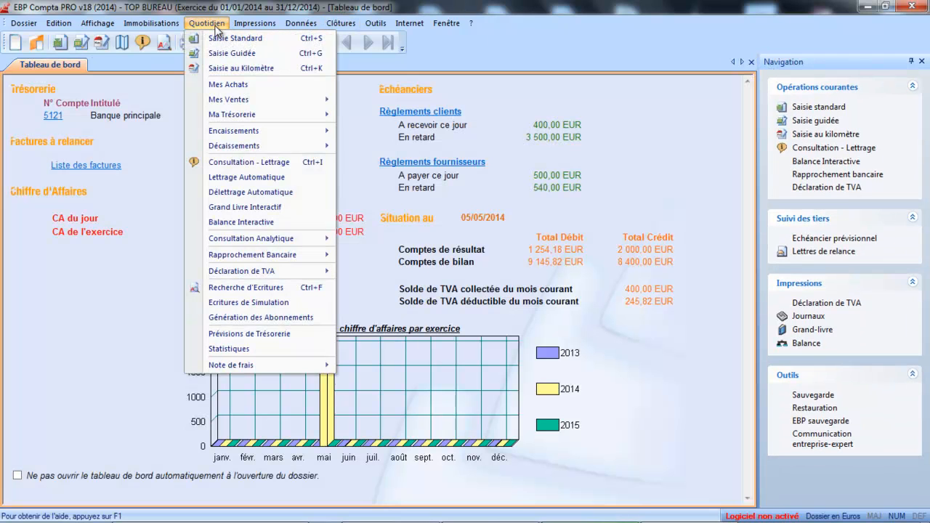
mouse_move(240, 256)
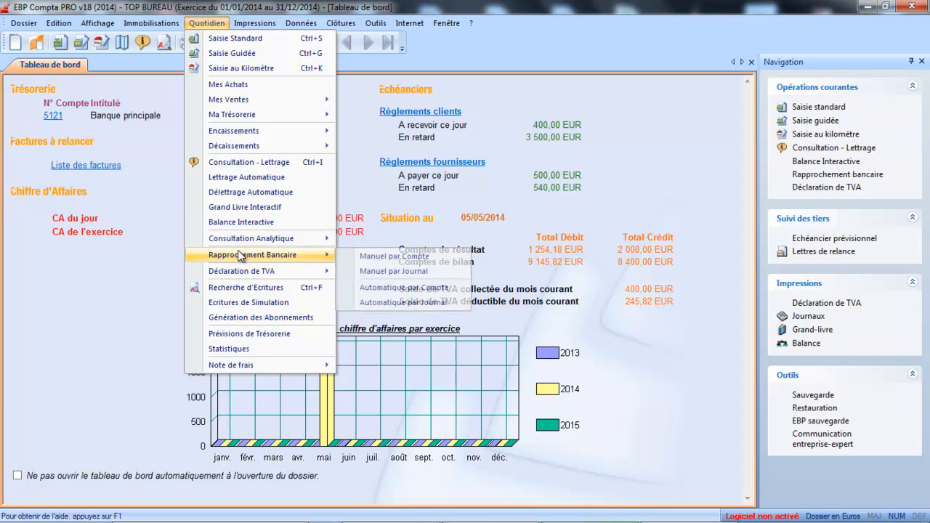
click(363, 258)
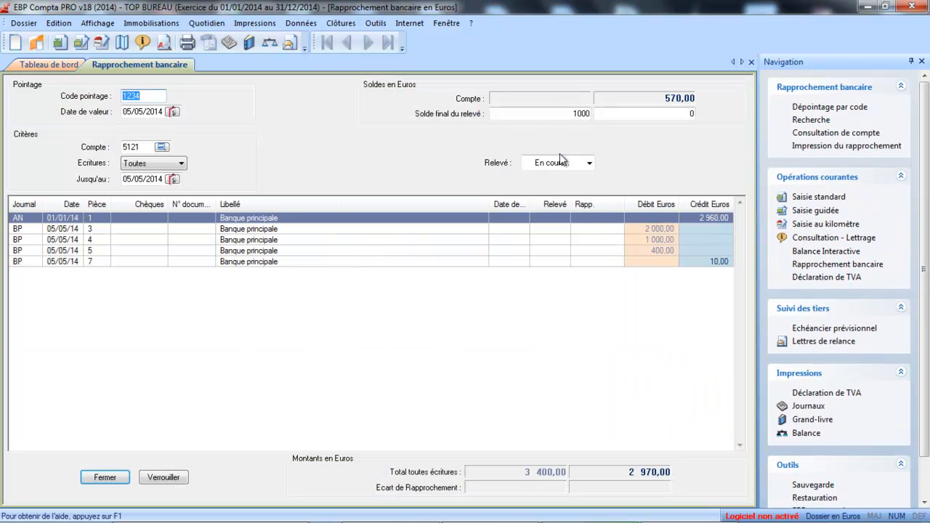
click(589, 163)
click(579, 177)
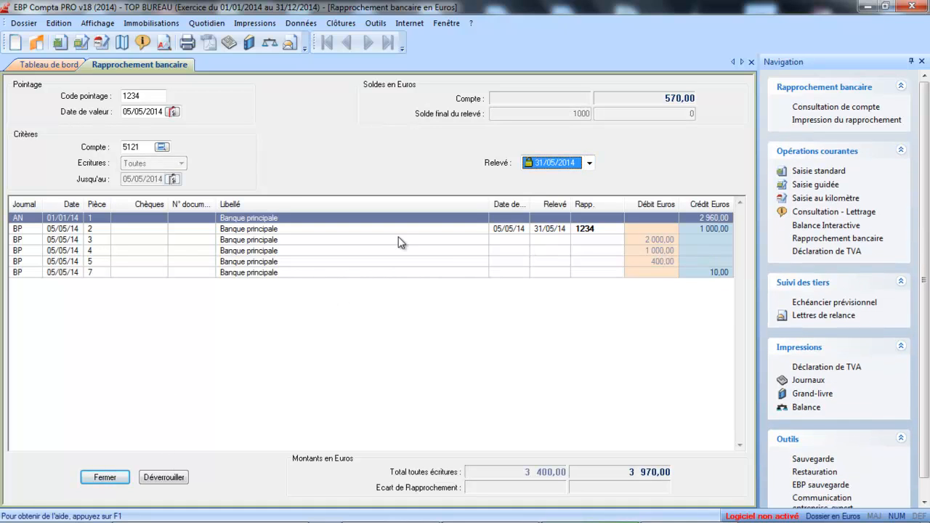
Unlock the 31/05/2014 statement and check the list of available statements.
click(164, 477)
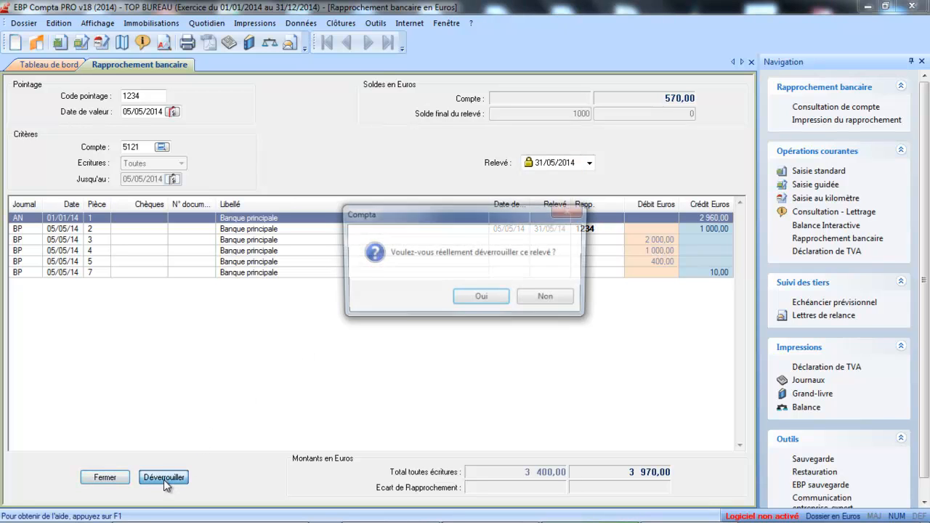
click(479, 298)
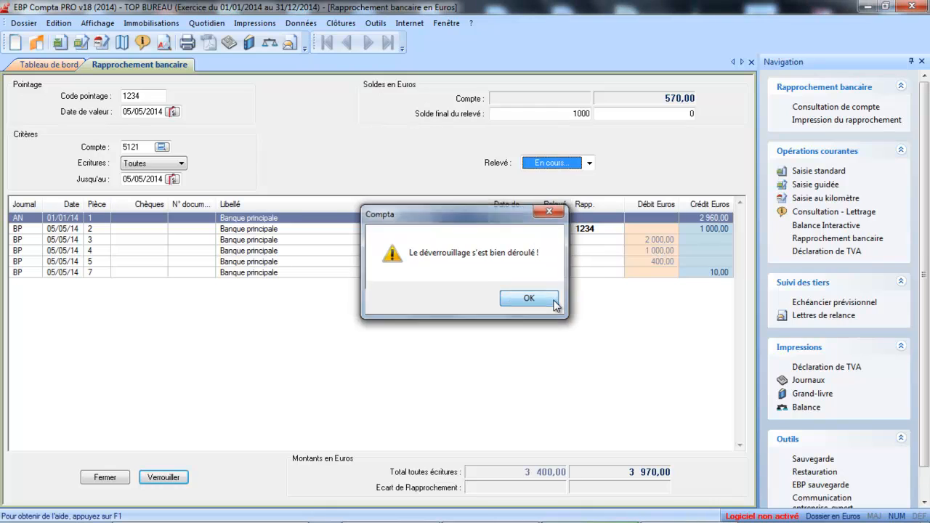
click(529, 297)
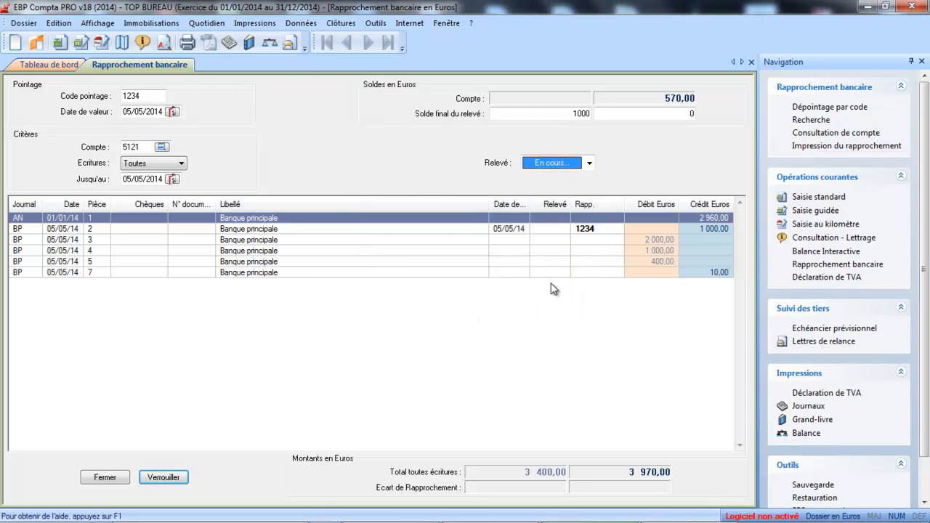
click(590, 162)
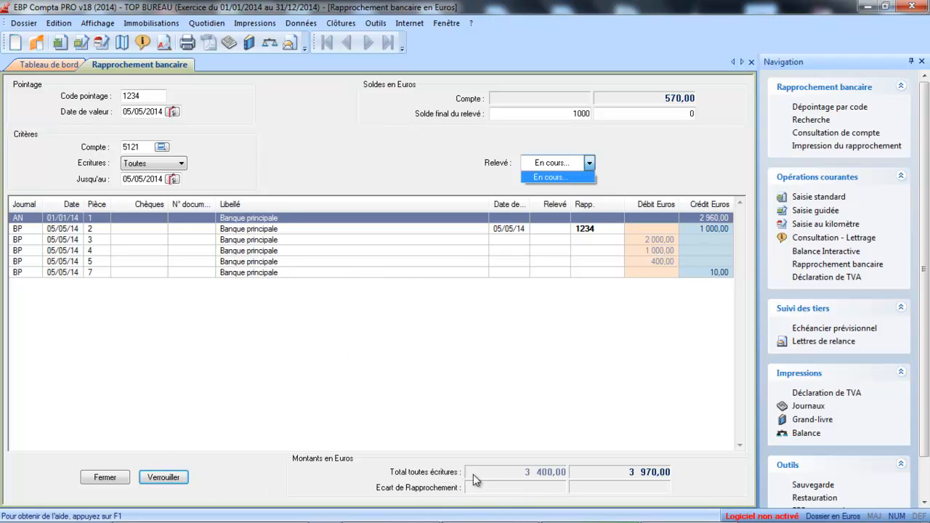
Lock the bank reconciliation again with 31/05/2014 as the bank statement date.
click(160, 478)
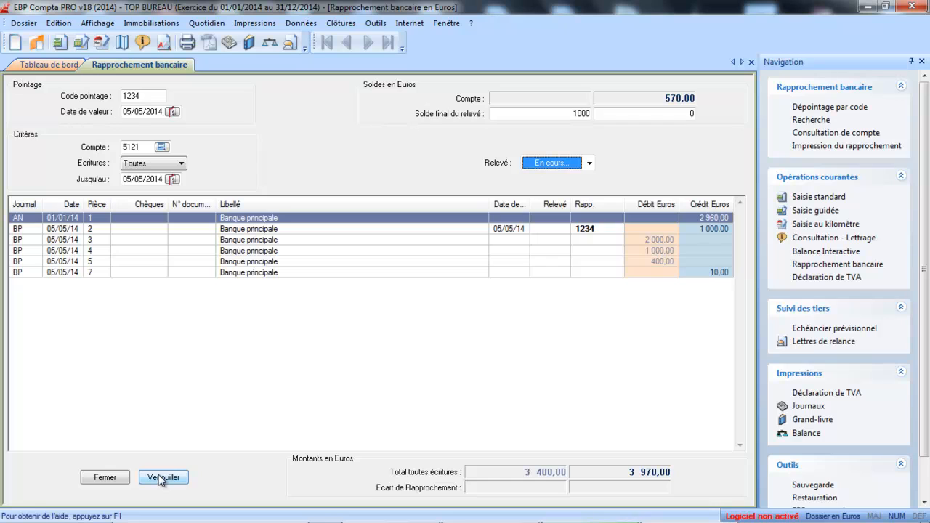
click(160, 478)
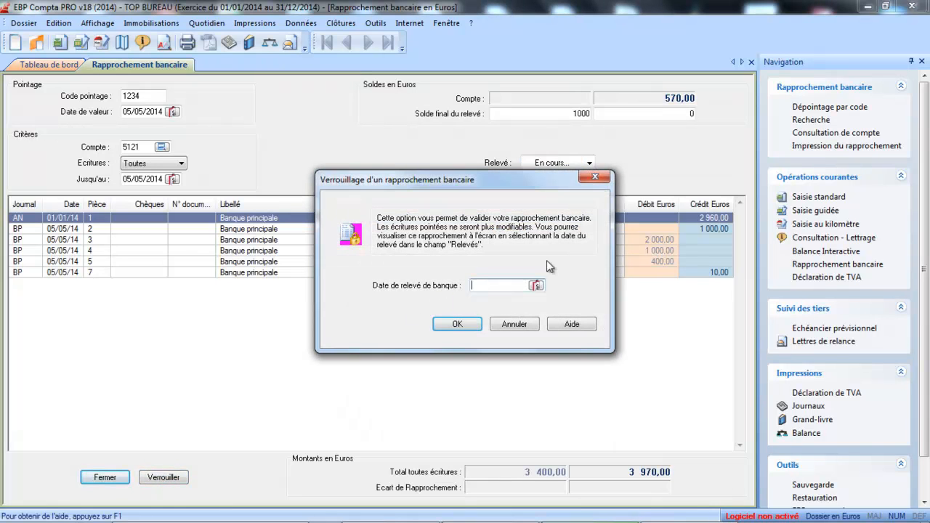
click(537, 285)
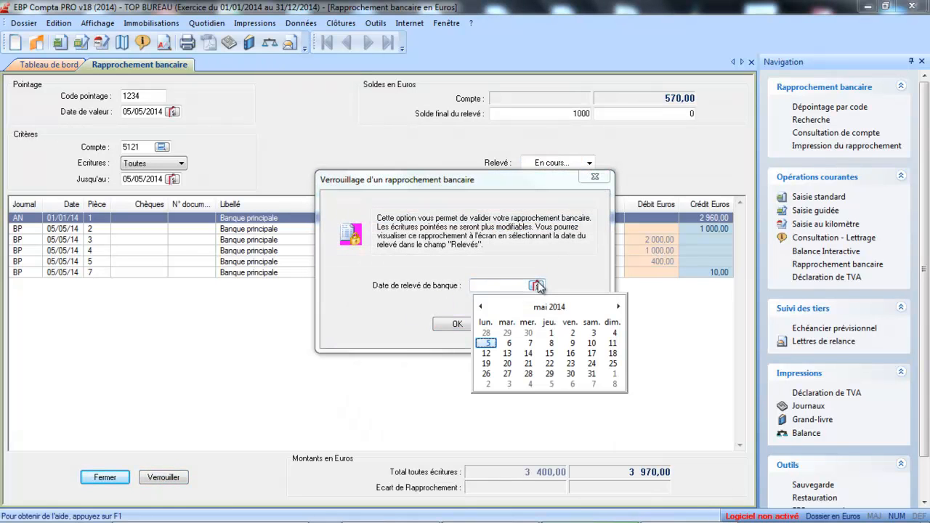
click(592, 374)
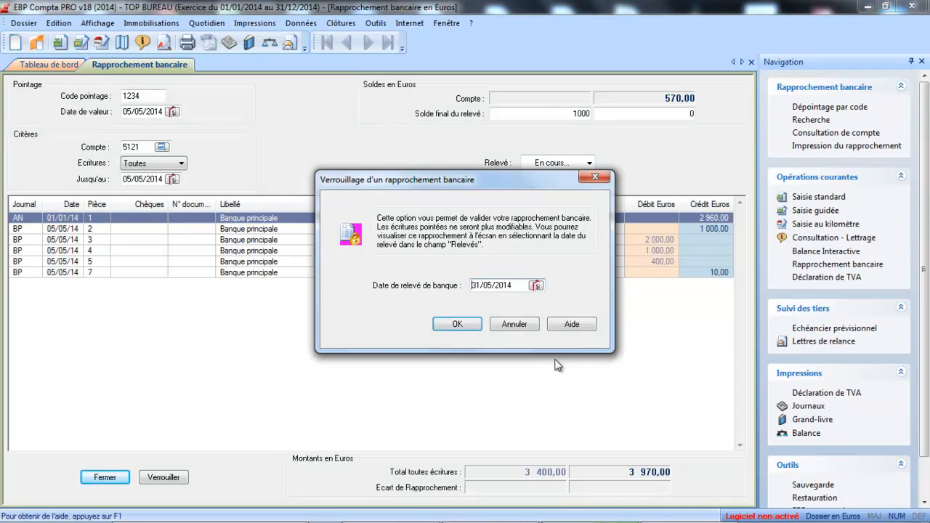
click(468, 324)
click(523, 298)
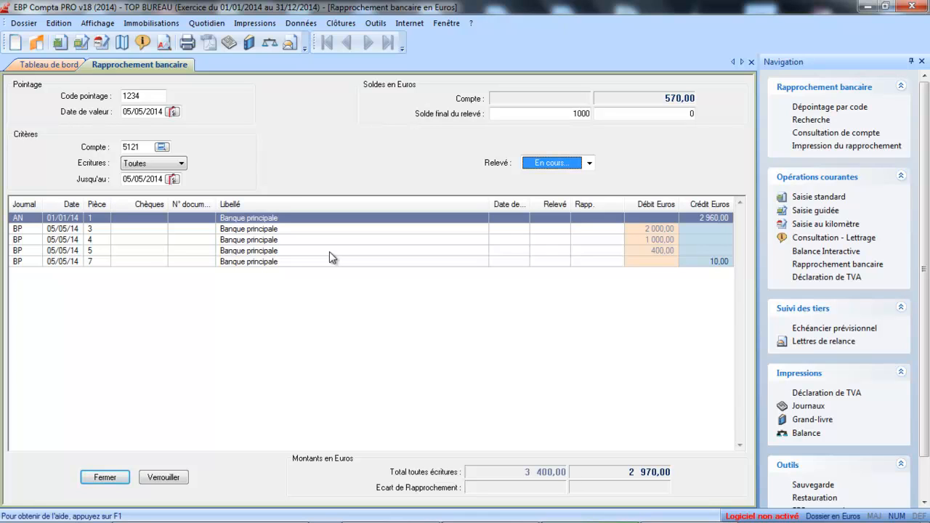
Preview the reconciliation printout for account 5121, using the 31/05/2014 statement and including all entries, reconciled or not.
right_click(329, 252)
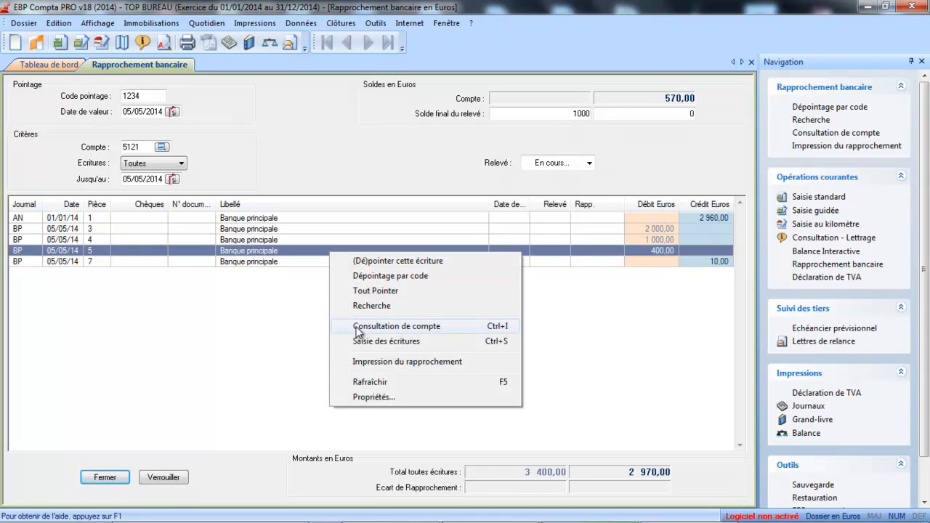
click(359, 361)
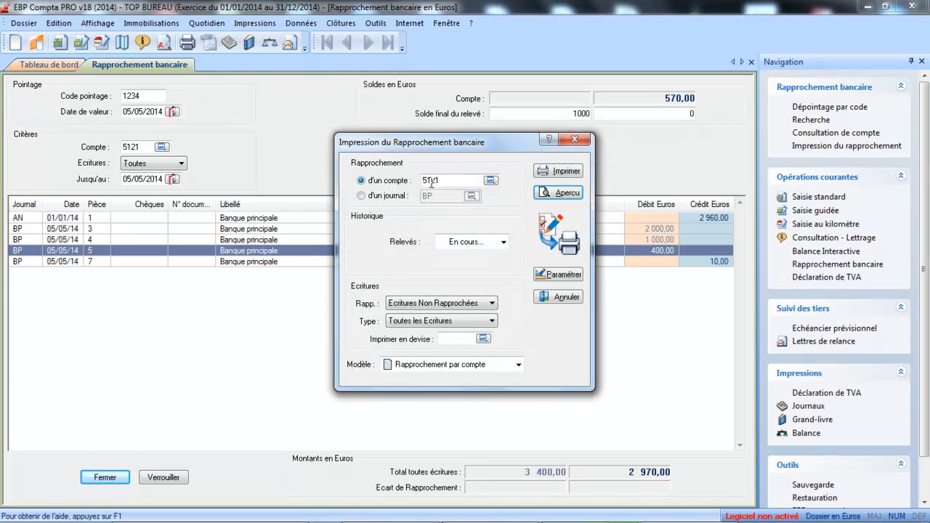
click(504, 242)
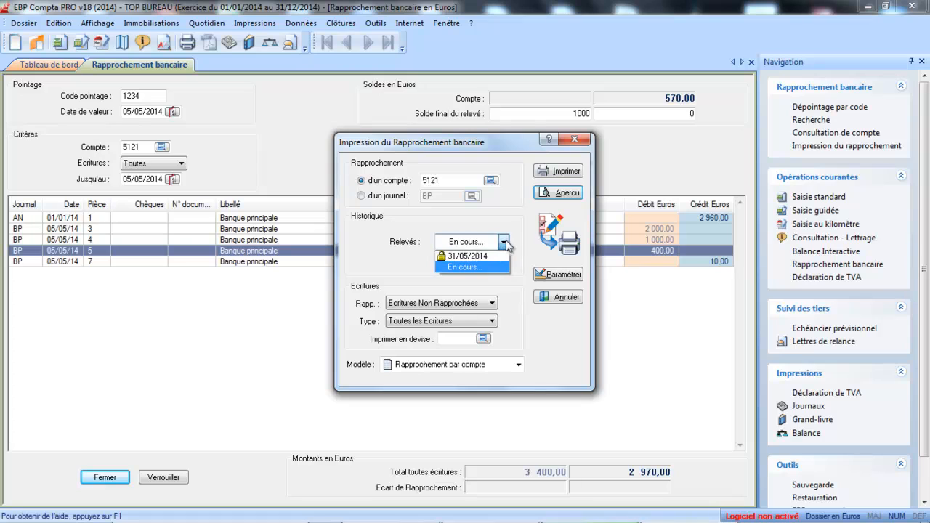
click(457, 256)
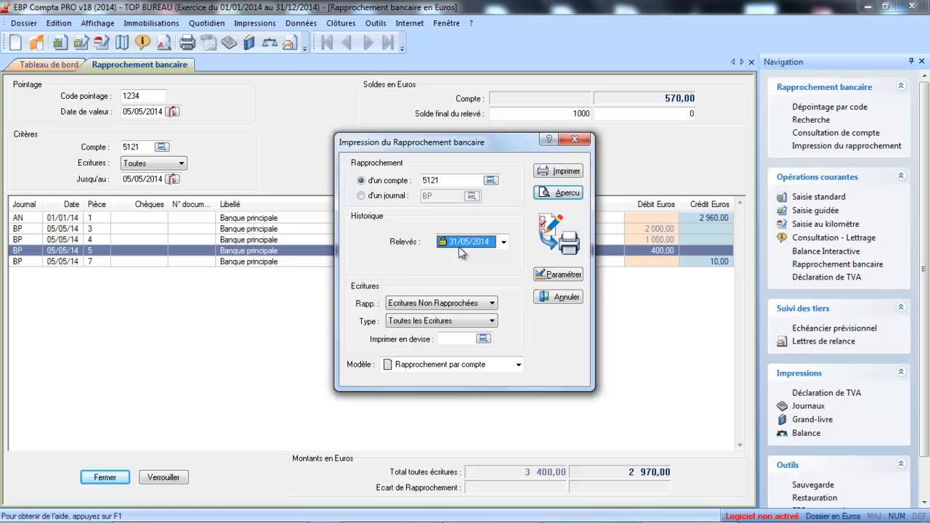
click(460, 307)
click(452, 333)
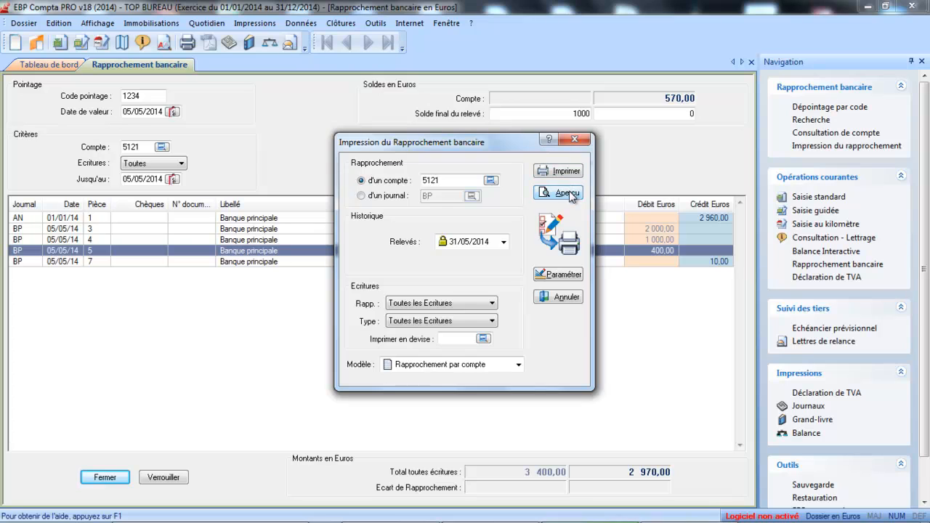
click(570, 192)
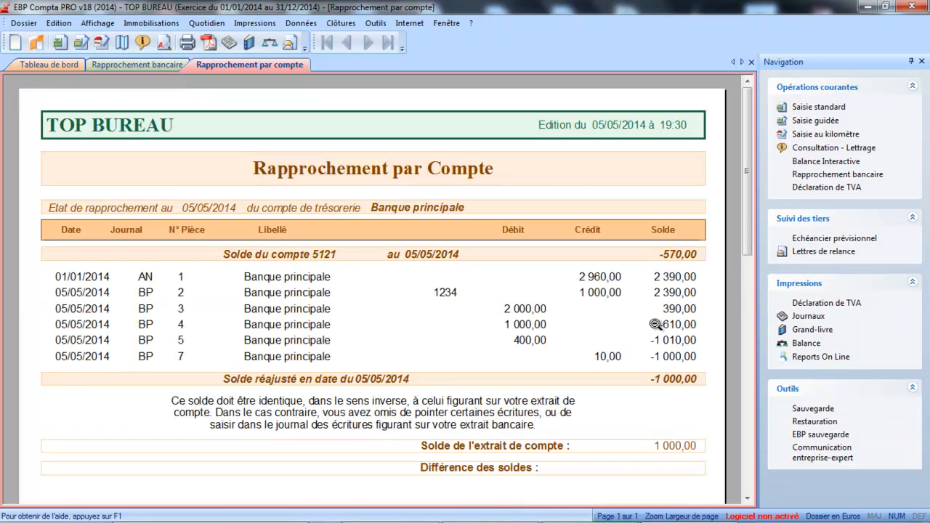
Examine the adjusted balance, statement balance and balance difference in the report, and close the preview and the bank reconciliation.
drag(746, 203, 741, 249)
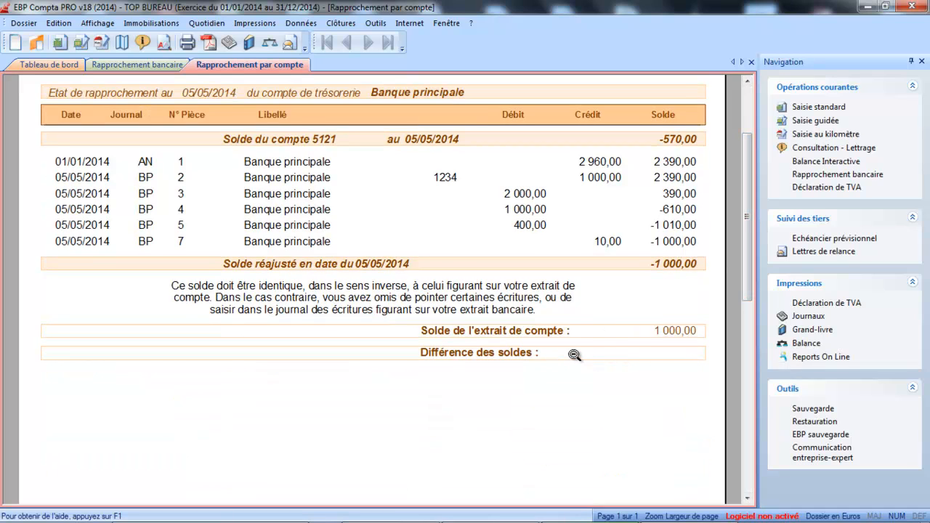
click(752, 63)
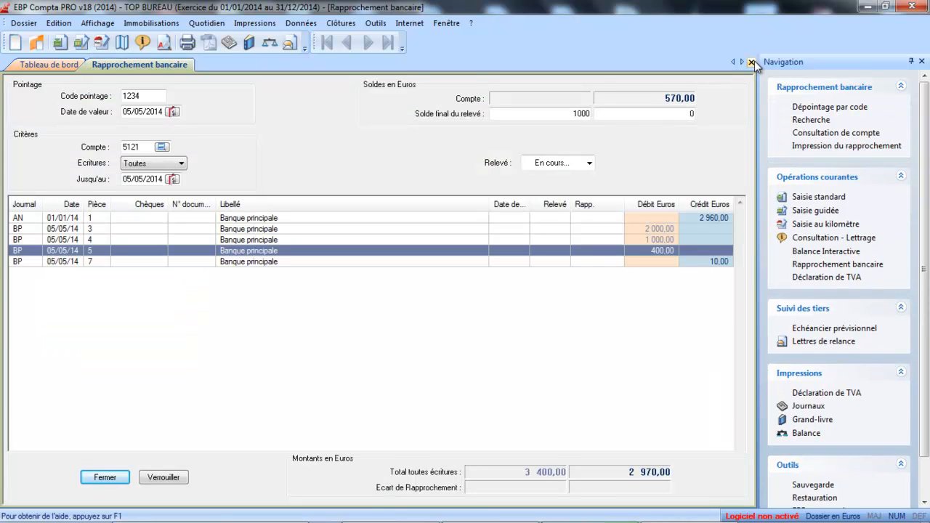
click(752, 63)
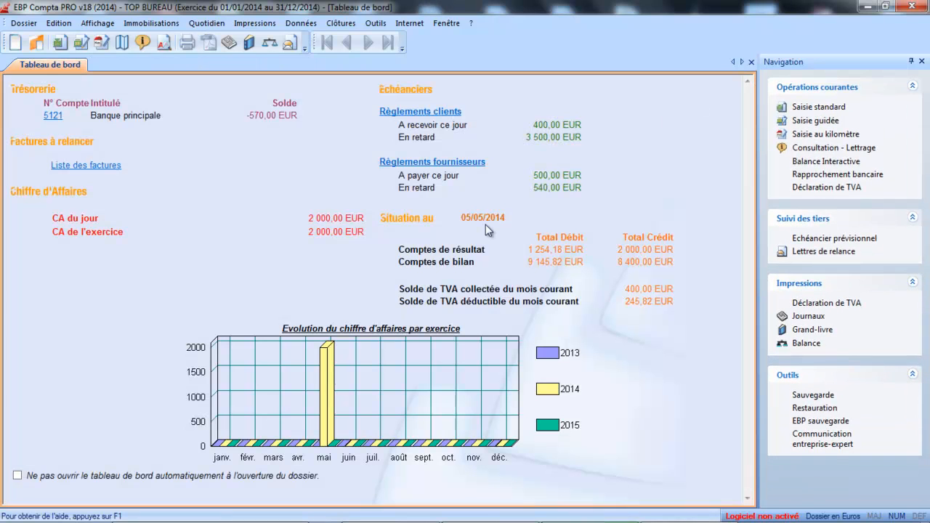